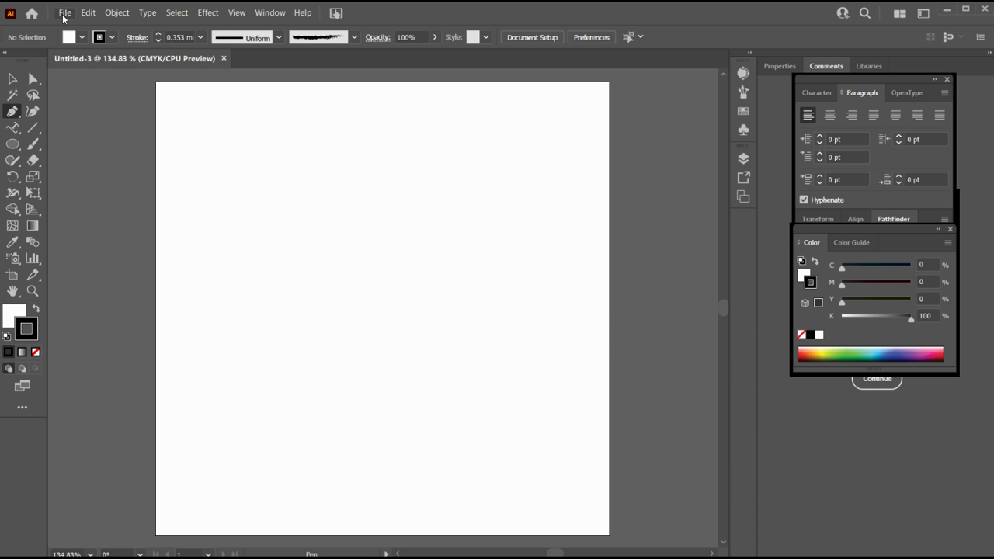
# - Open the Place dialog from the File menu
pyautogui.click(64, 14)
# - Choose IMG-0594.jpg from the Downloads folder and place it
pyautogui.click(103, 235)
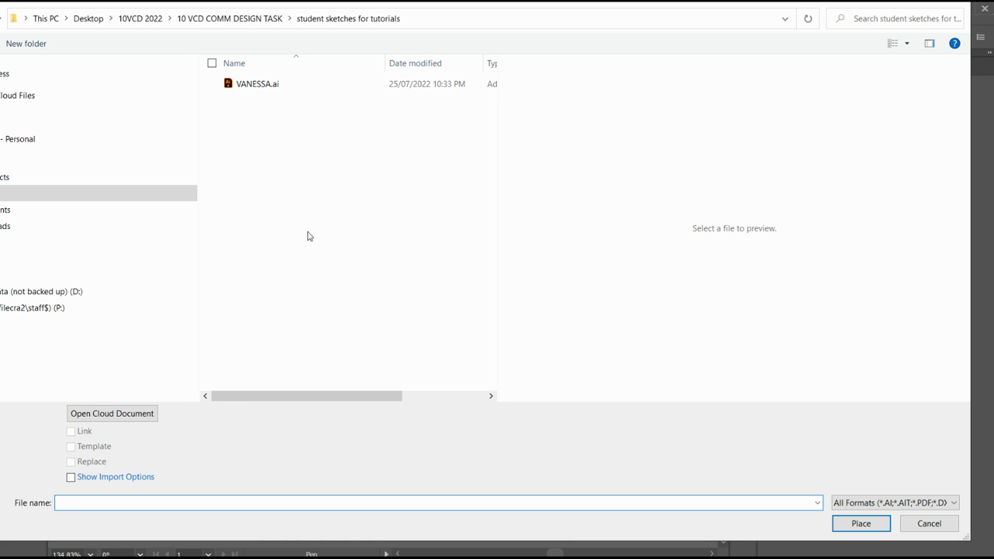
pyautogui.click(17, 226)
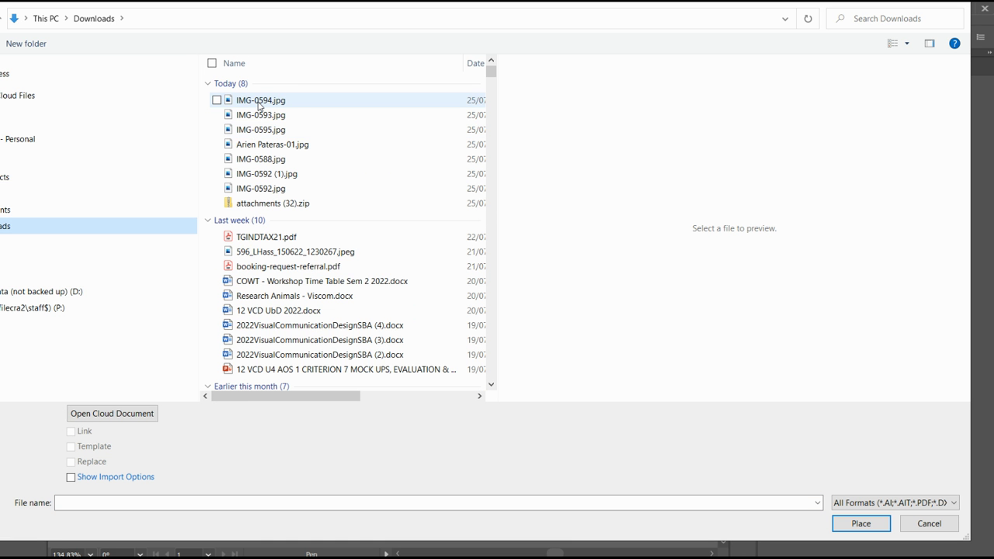
pyautogui.click(260, 101)
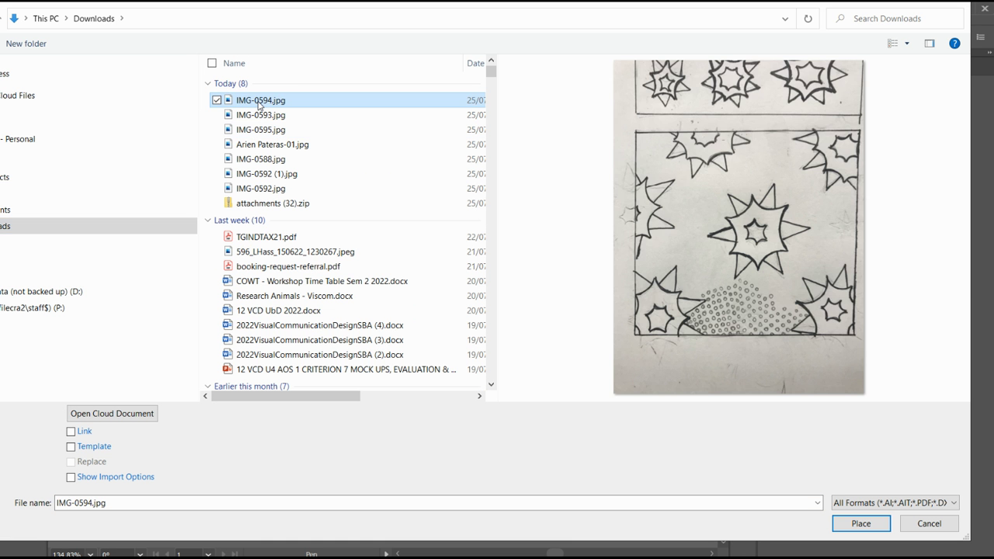
pyautogui.click(854, 528)
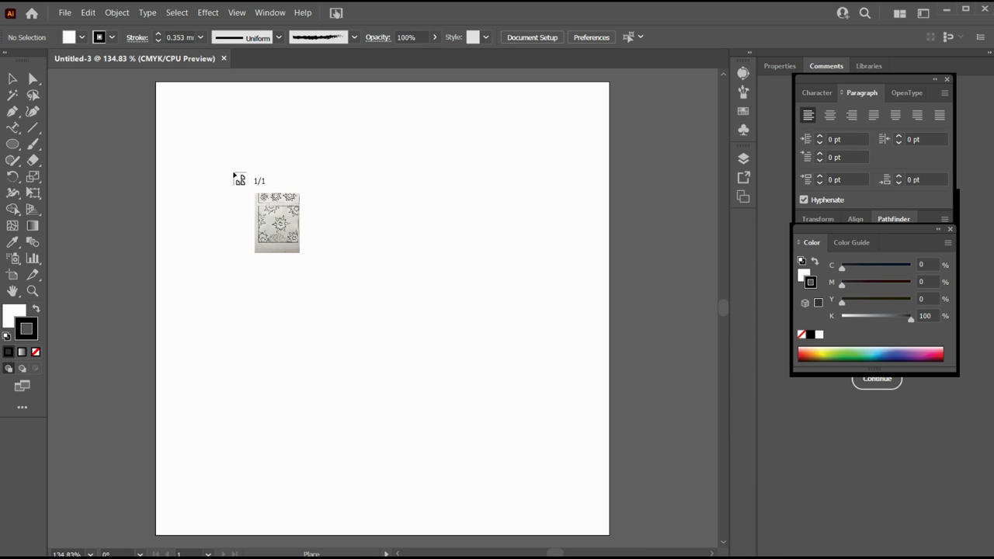
# - Drop the sketch photo onto the artboard, zoom out, and scale it down
pyautogui.click(233, 171)
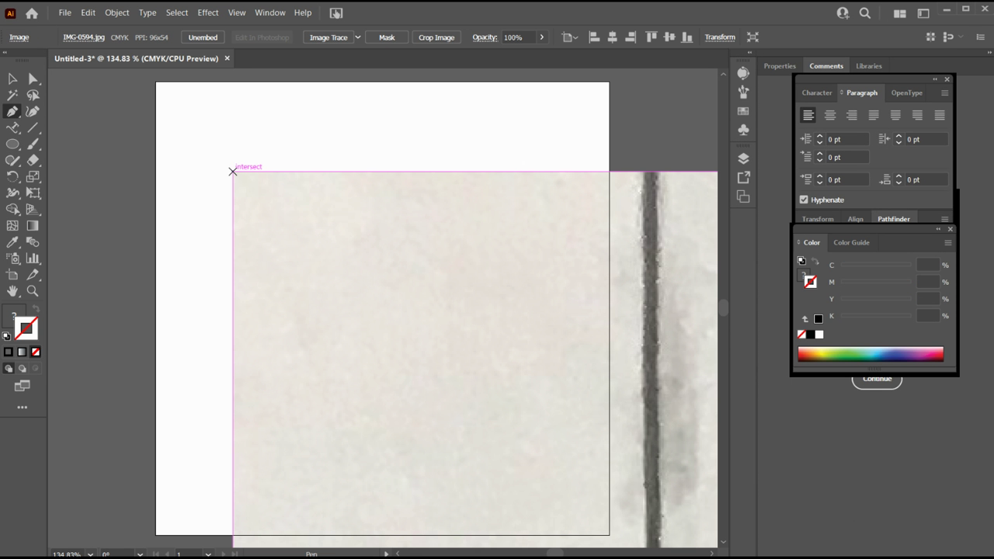
pyautogui.hotkey('ctrl', '-')
pyautogui.hotkey('ctrl', '-')
pyautogui.hotkey('ctrl', '-')
pyautogui.hotkey('ctrl', '-')
pyautogui.hotkey('ctrl', '-')
pyautogui.hotkey('ctrl', '-')
pyautogui.hotkey('ctrl', '-')
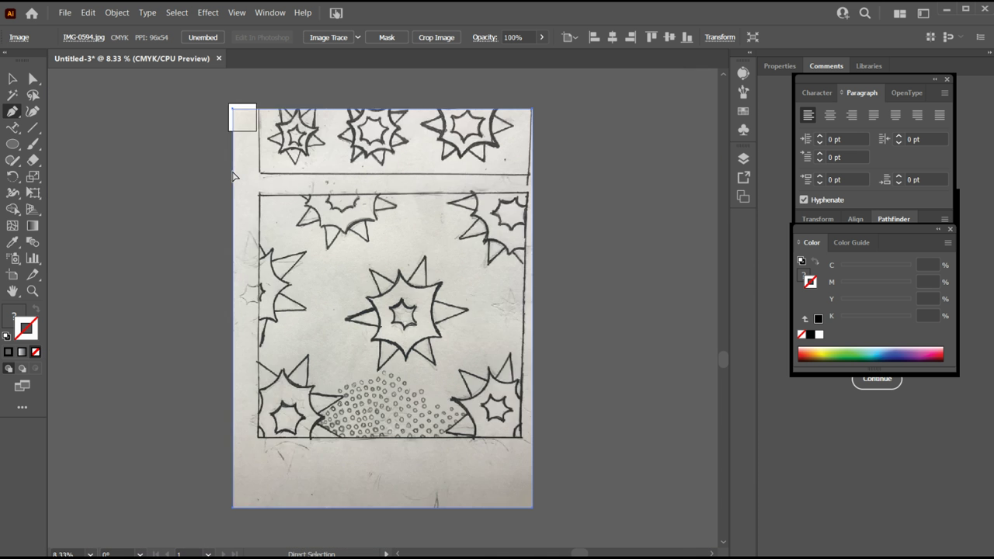
pyautogui.hotkey('ctrl', '-')
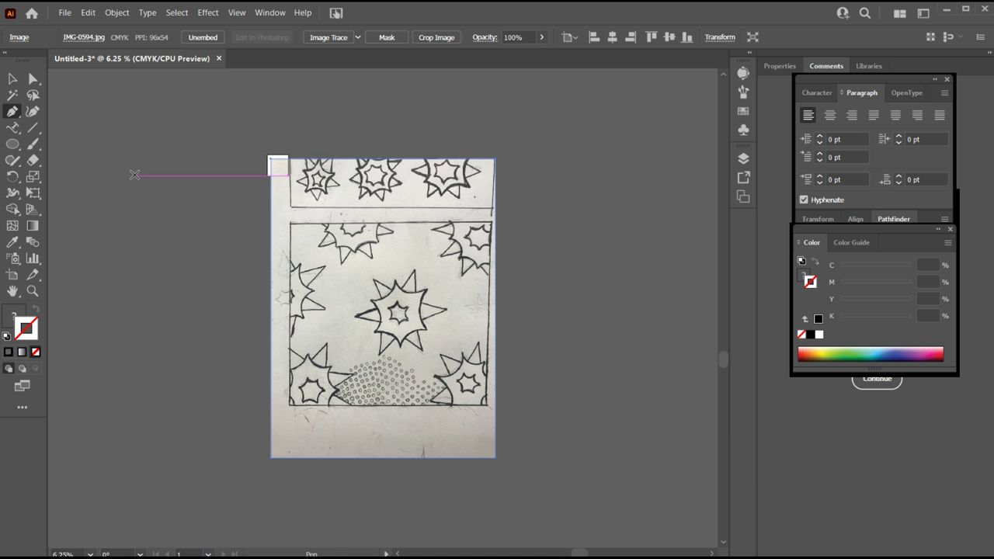
pyautogui.click(13, 84)
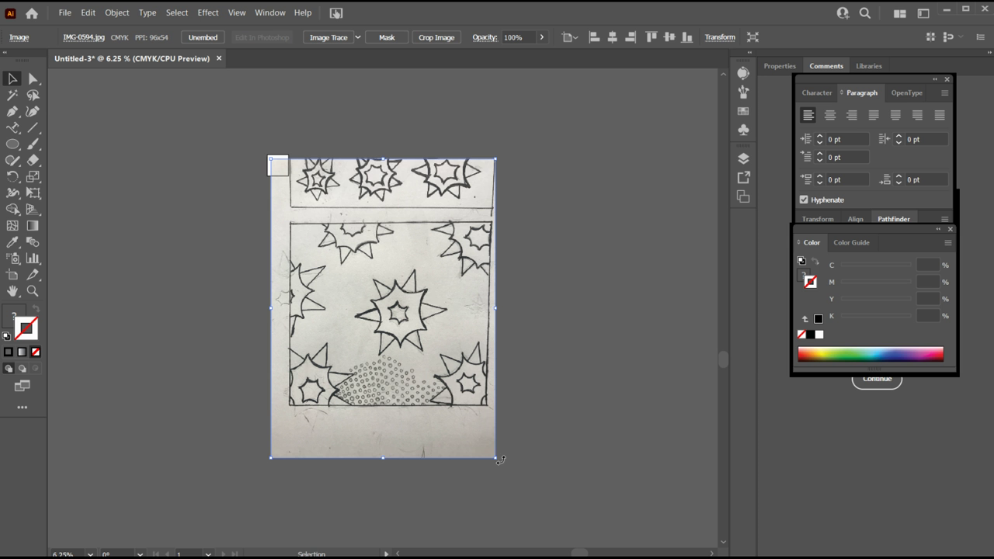
pyautogui.moveTo(494, 458)
pyautogui.mouseDown()
pyautogui.moveTo(389, 289)
pyautogui.moveTo(285, 181)
pyautogui.mouseUp()
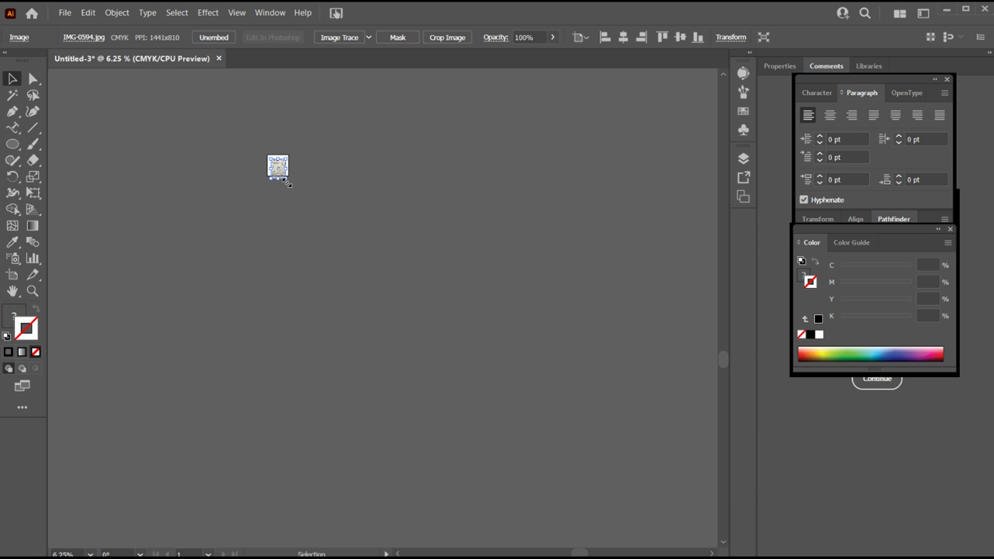
# - Enlarge and reposition the photo so it covers most of the artboard
pyautogui.click(33, 292)
pyautogui.moveTo(311, 184); pyautogui.dragTo(324, 287)
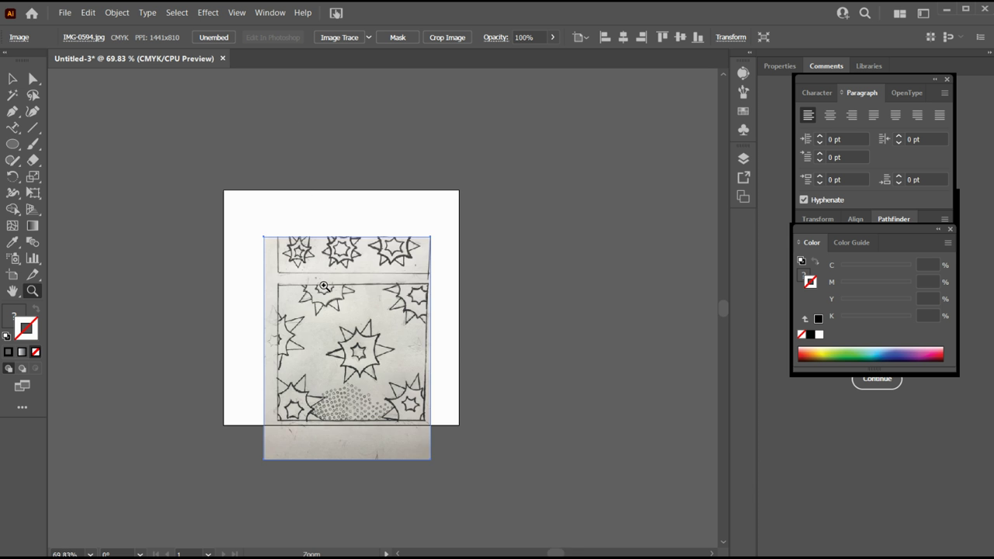
pyautogui.click(13, 78)
pyautogui.moveTo(351, 332); pyautogui.dragTo(318, 288)
pyautogui.moveTo(403, 415); pyautogui.dragTo(448, 451)
pyautogui.moveTo(329, 362); pyautogui.dragTo(337, 349)
pyautogui.moveTo(240, 190); pyautogui.dragTo(210, 152)
pyautogui.moveTo(268, 260); pyautogui.dragTo(293, 272)
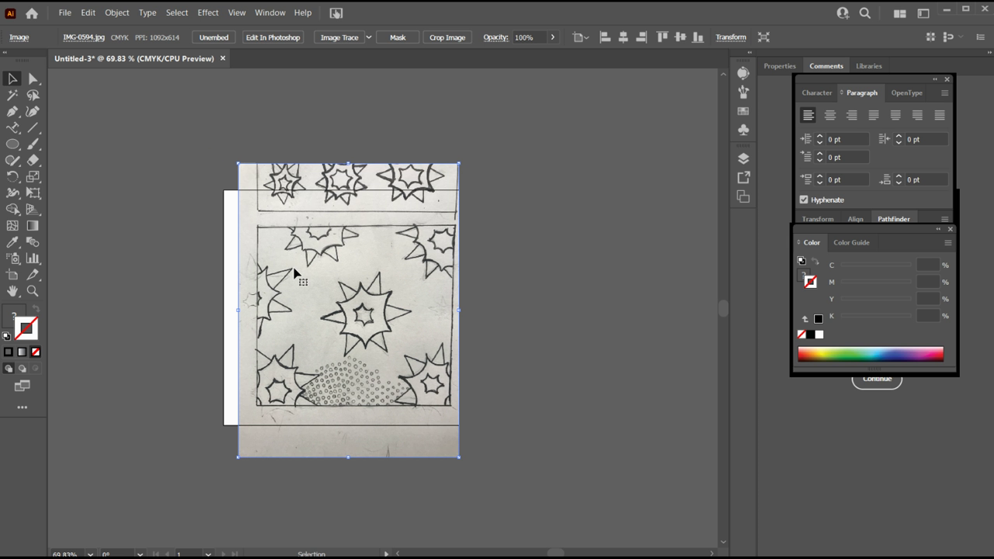
pyautogui.click(261, 13)
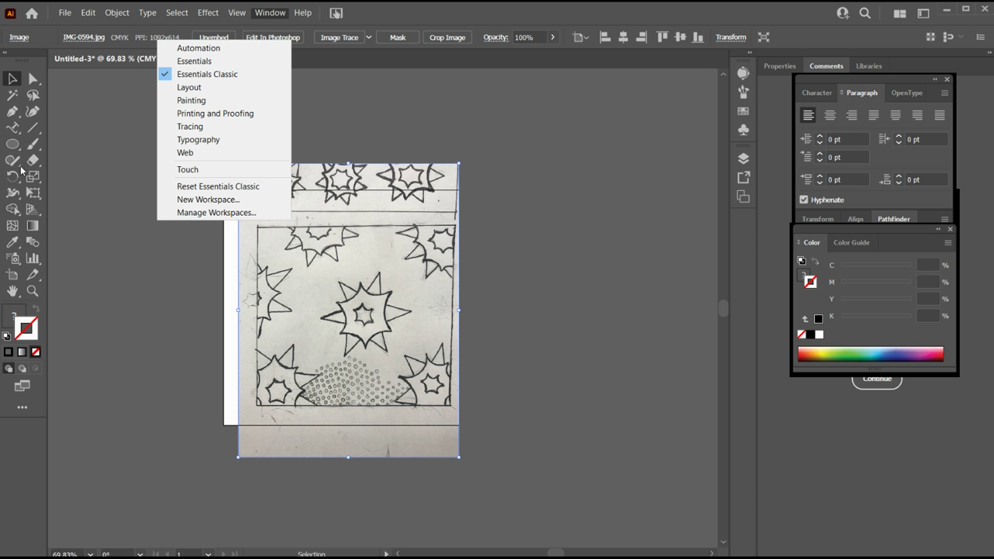
pyautogui.click(133, 117)
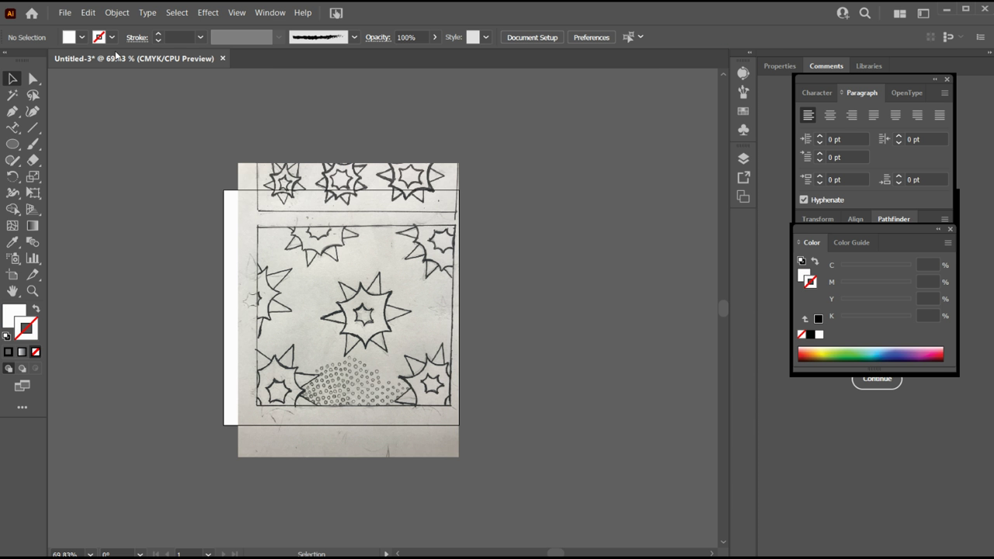
pyautogui.click(359, 314)
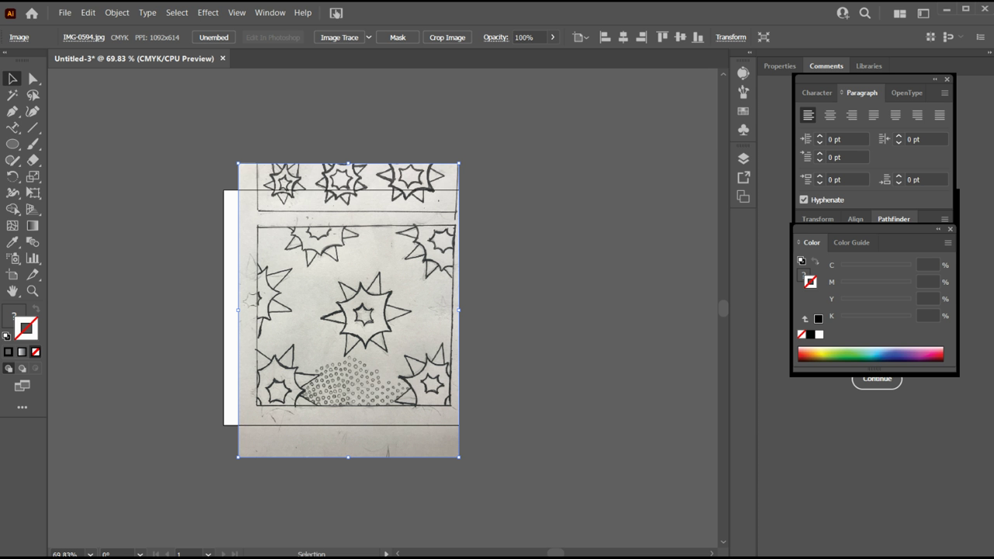
# - Lock the selected sketch photo with Object > Lock > Selection
pyautogui.click(116, 14)
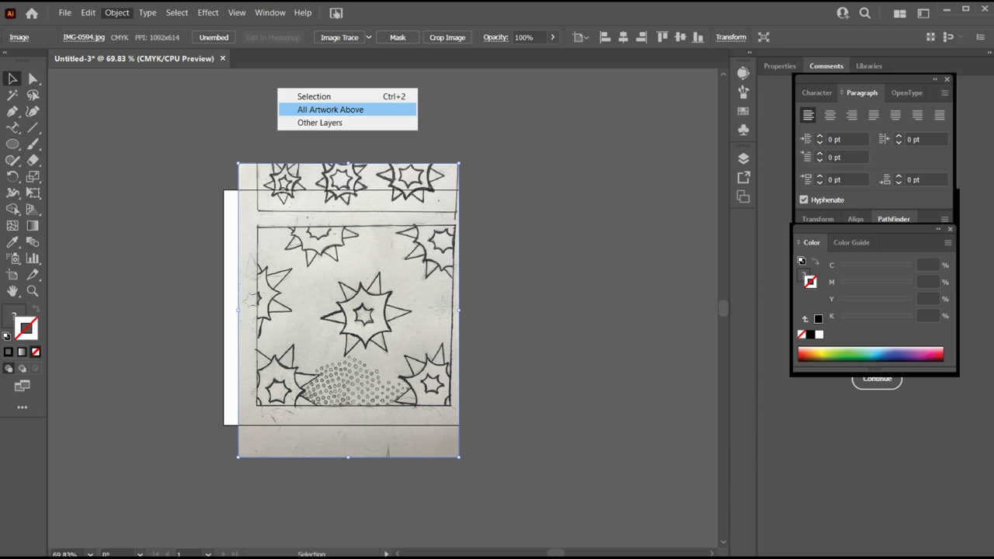
pyautogui.click(321, 95)
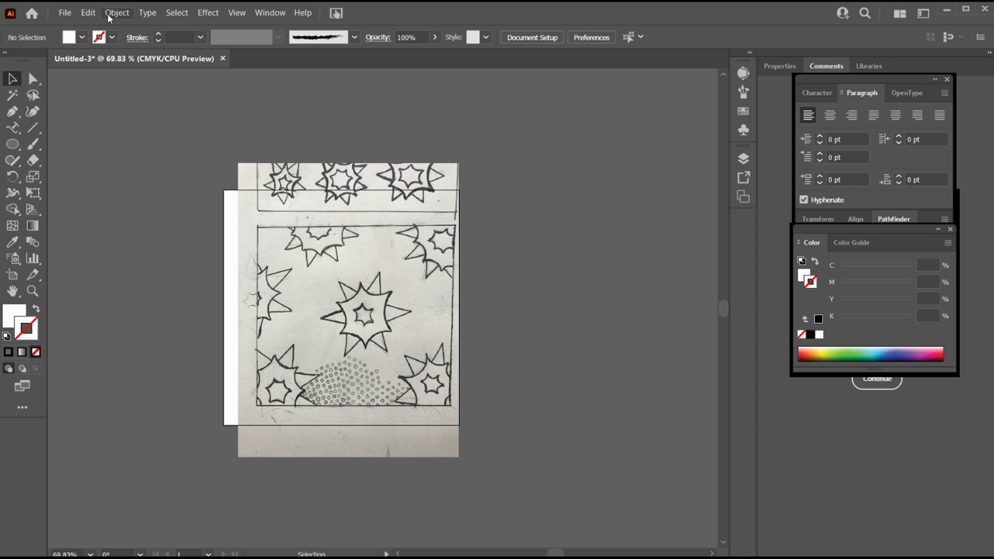
# - Zoom in with a marquee drawn around the central starburst
pyautogui.click(33, 290)
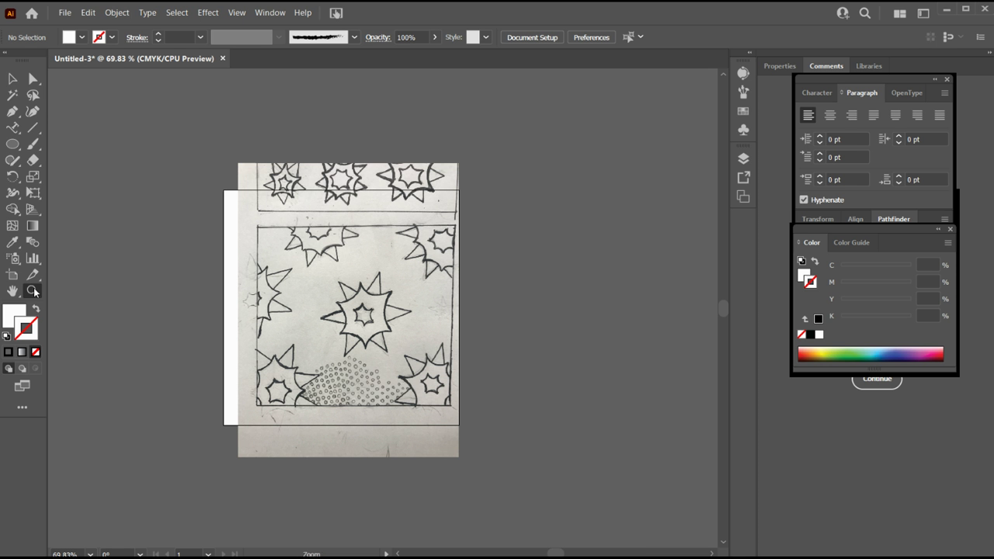
pyautogui.moveTo(299, 249); pyautogui.dragTo(443, 376)
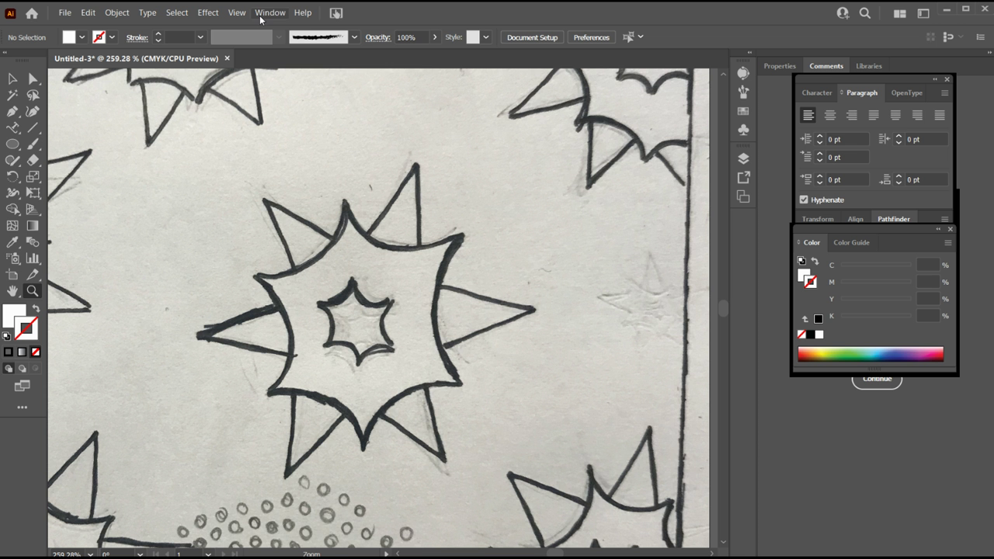
# - Add a new layer above Layer 1, name it BURST1, and make it active
pyautogui.press('F7')
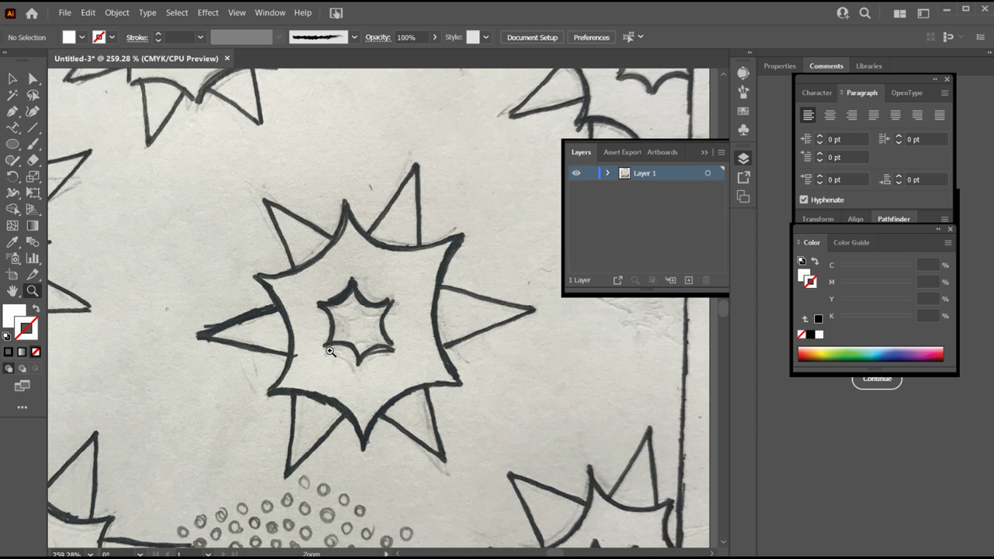
pyautogui.click(607, 173)
pyautogui.click(689, 280)
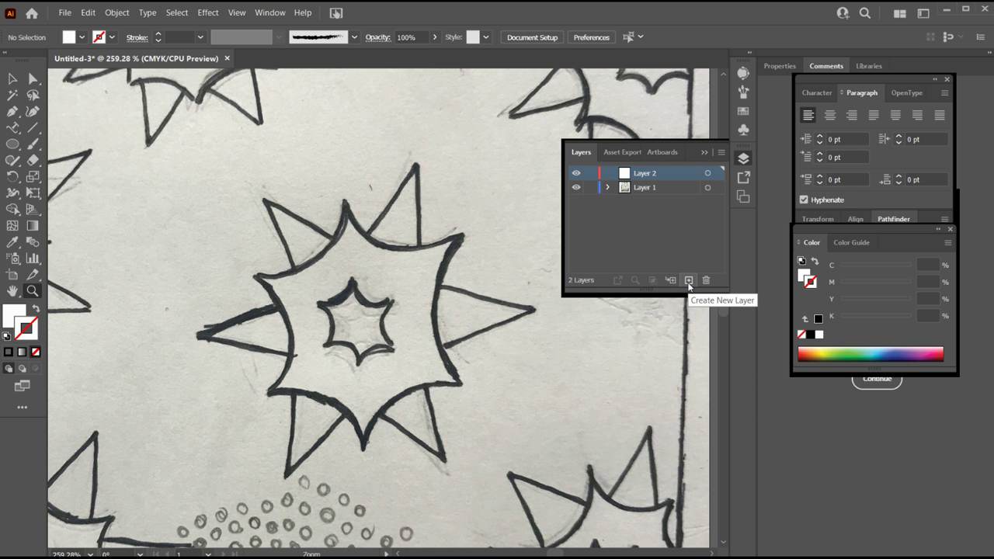
pyautogui.doubleClick(645, 173)
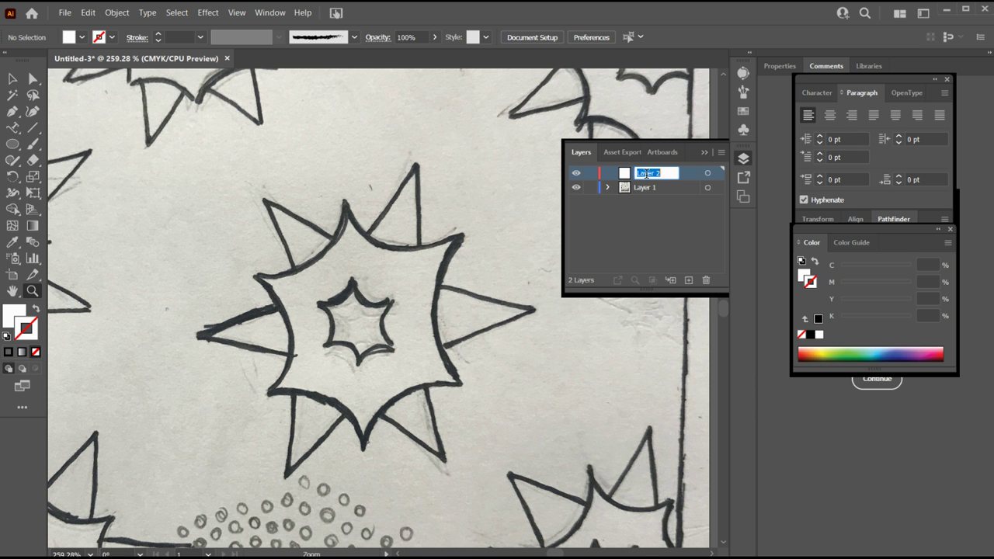
pyautogui.write('BURST1')
pyautogui.press('Return')
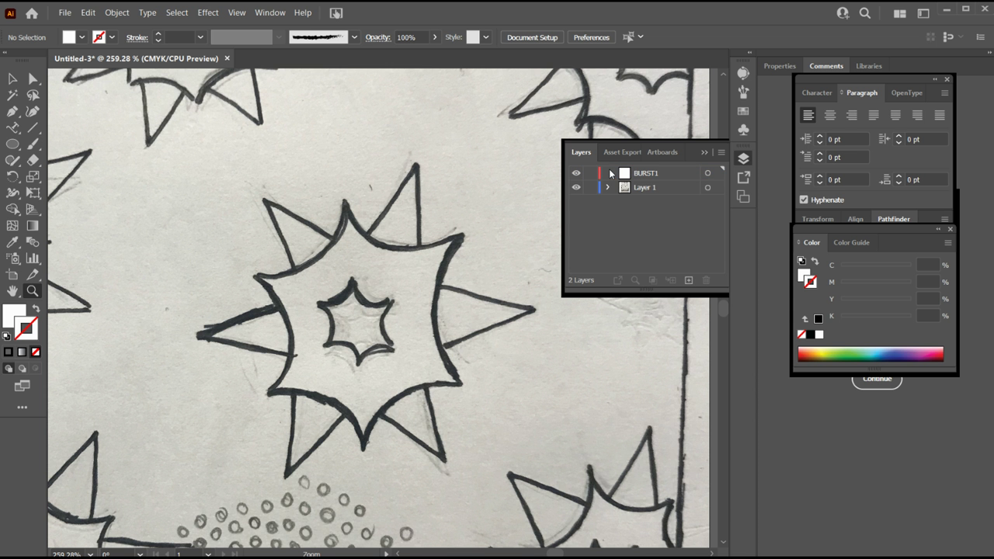
pyautogui.click(664, 177)
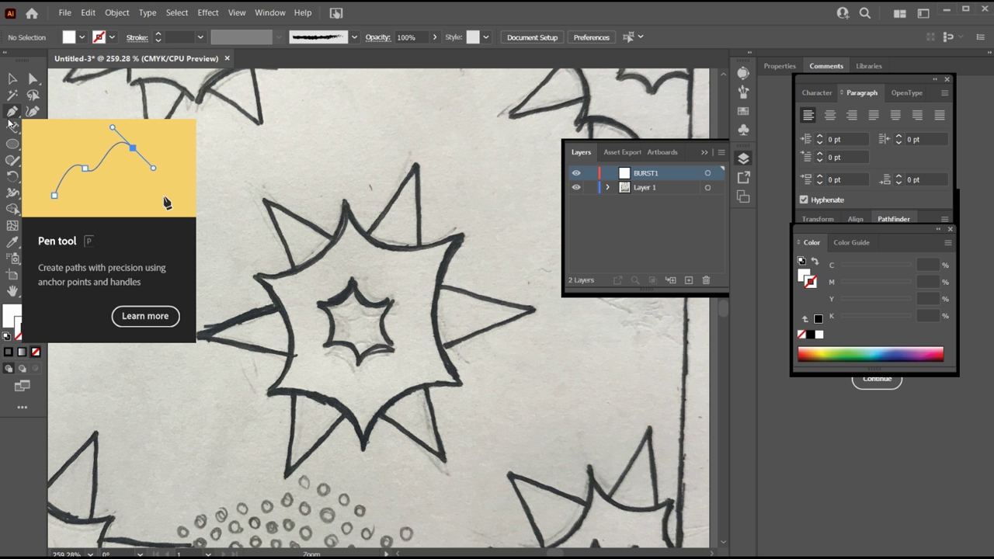
# - Start a Pen path at the top spike tip with a curve to the next corner
pyautogui.click(11, 115)
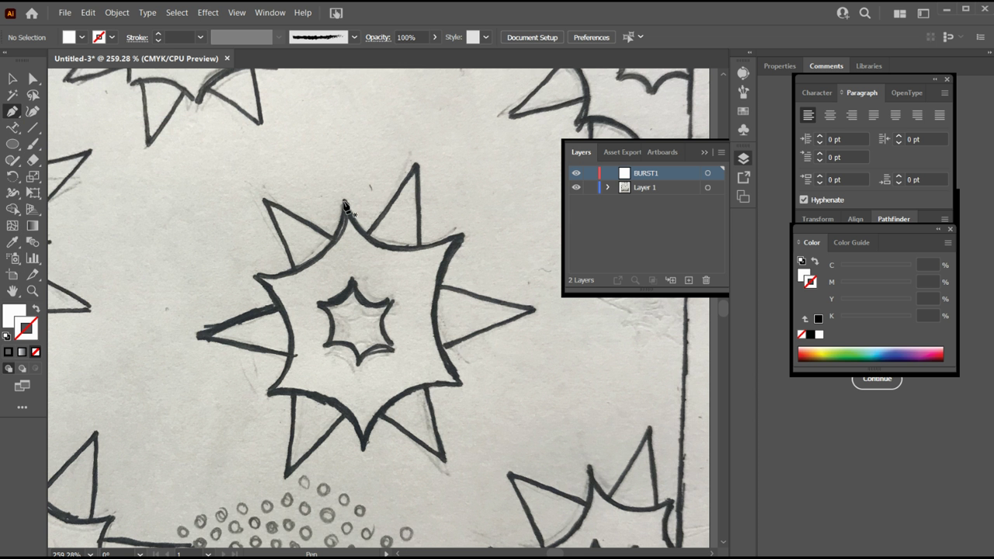
pyautogui.click(344, 202)
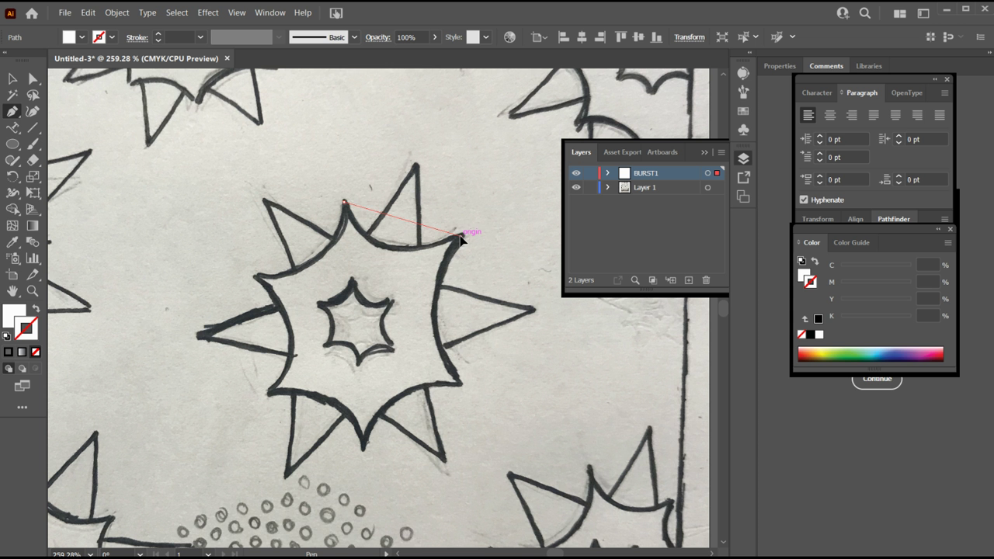
pyautogui.moveTo(461, 237)
pyautogui.mouseDown()
pyautogui.moveTo(554, 184)
pyautogui.moveTo(550, 195)
pyautogui.mouseUp()
pyautogui.moveTo(552, 195); pyautogui.dragTo(560, 199)
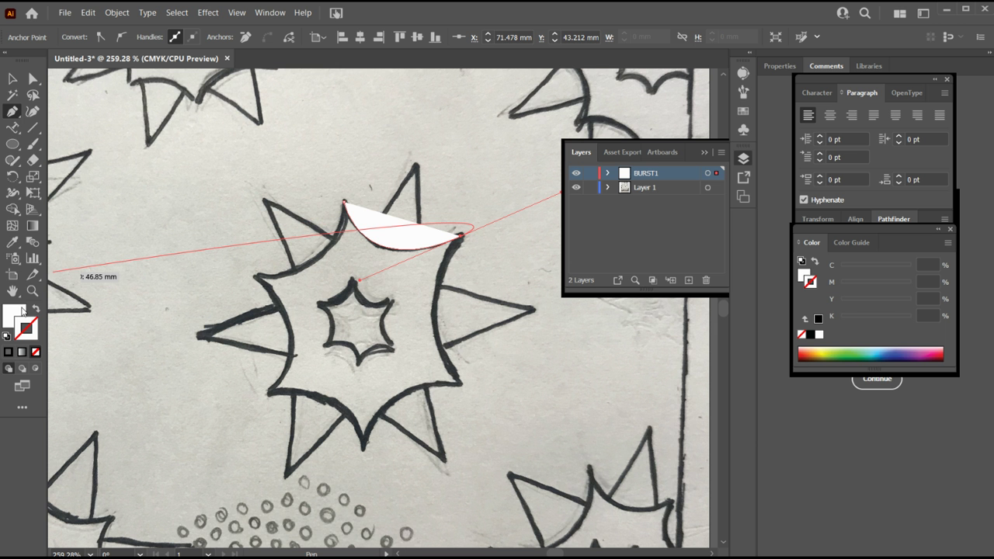
# - Give the path no fill and a black stroke
pyautogui.click(18, 313)
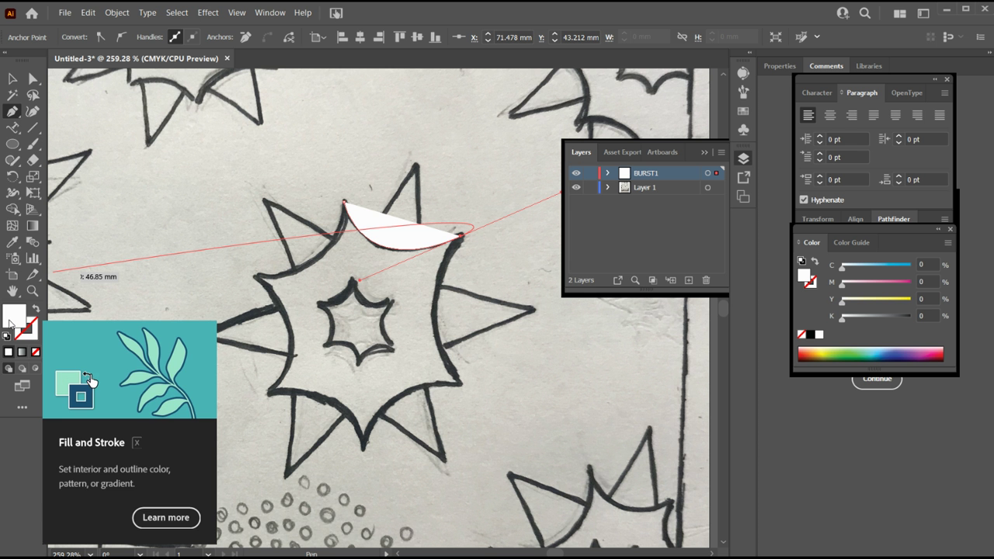
pyautogui.click(35, 351)
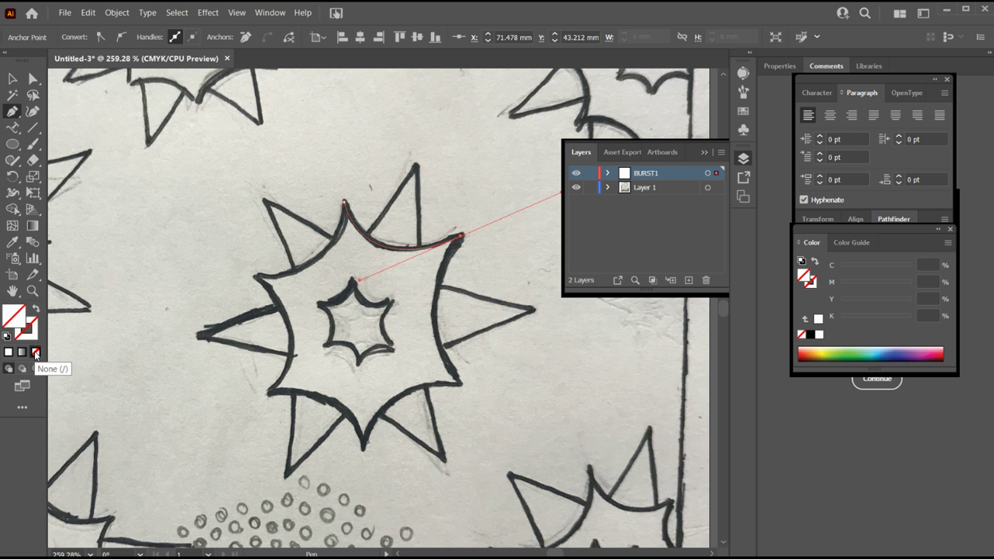
pyautogui.click(32, 334)
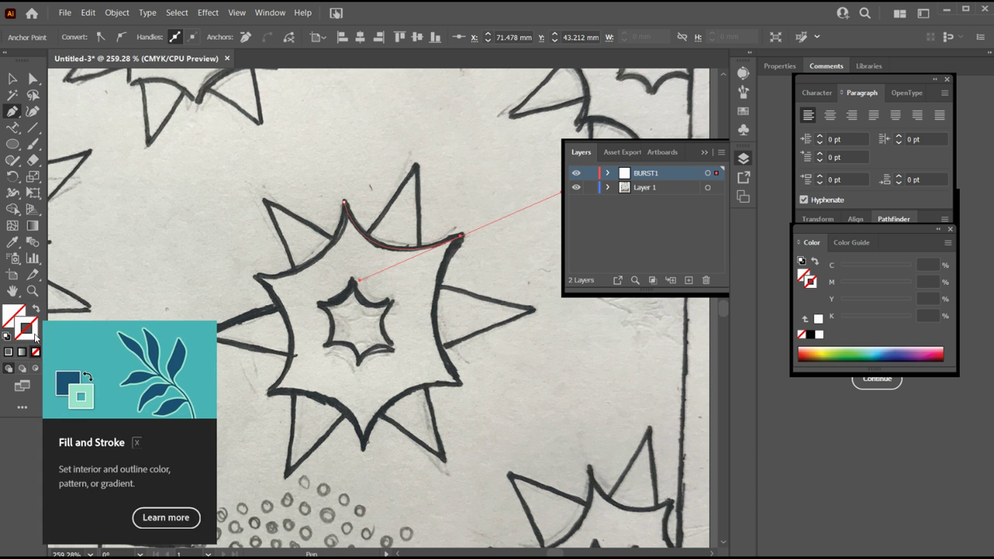
pyautogui.click(810, 334)
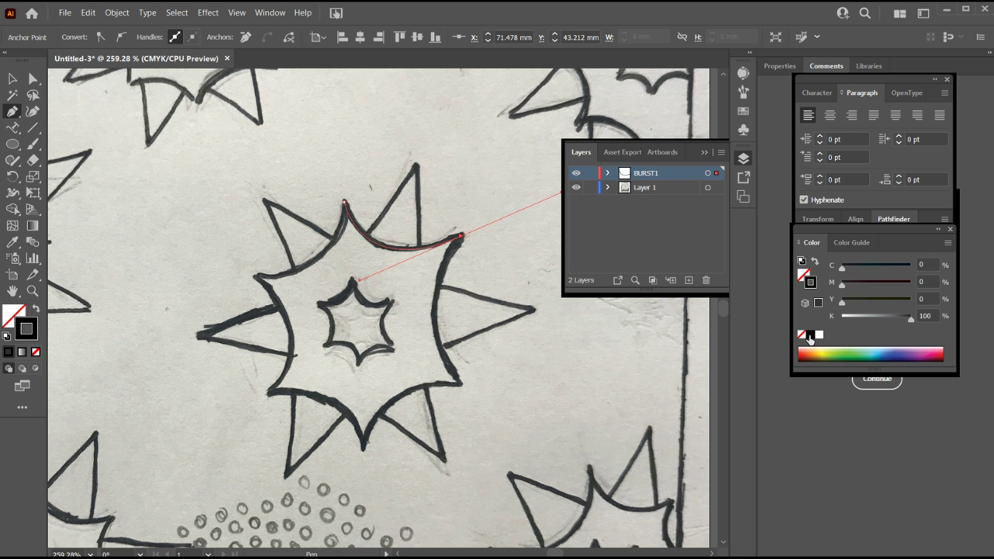
# - Trace curved segments down the burst's right side, making each anchor a corner
pyautogui.moveTo(461, 236); pyautogui.dragTo(464, 254)
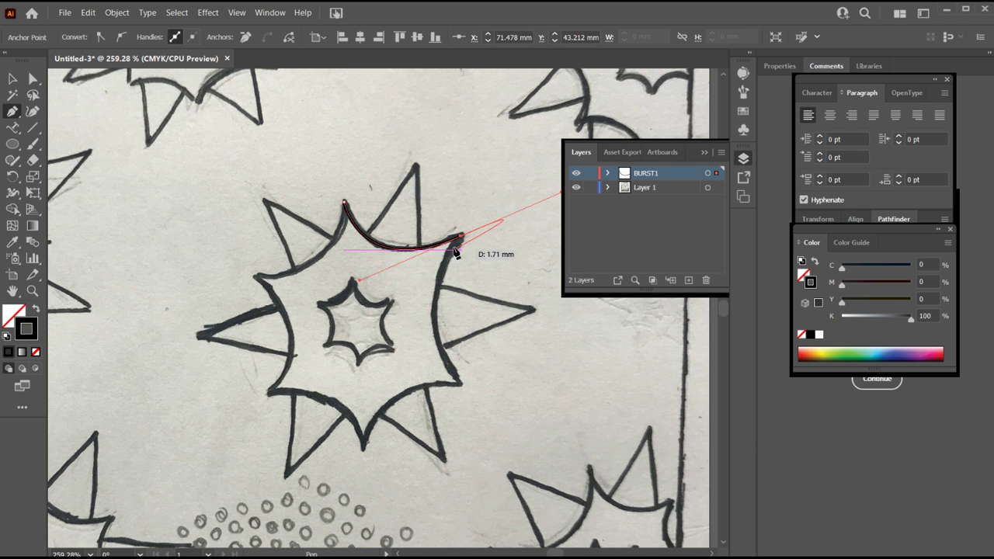
pyautogui.moveTo(456, 252); pyautogui.dragTo(490, 240)
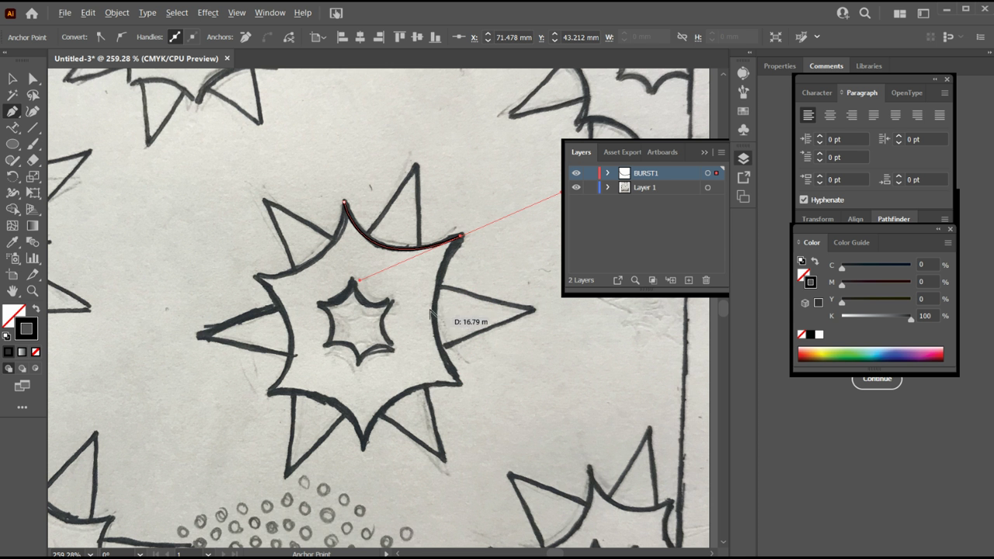
pyautogui.click(461, 237)
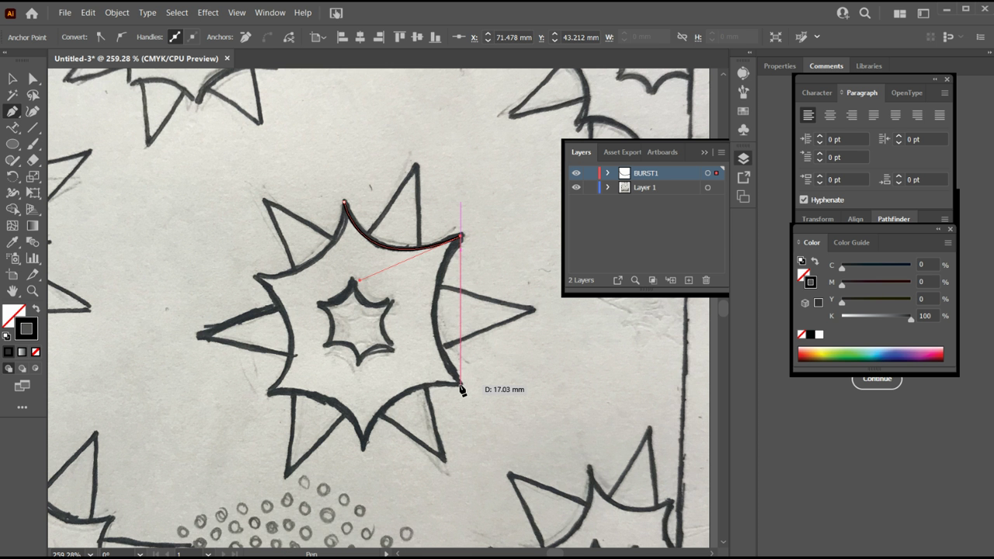
pyautogui.moveTo(460, 385); pyautogui.dragTo(517, 440)
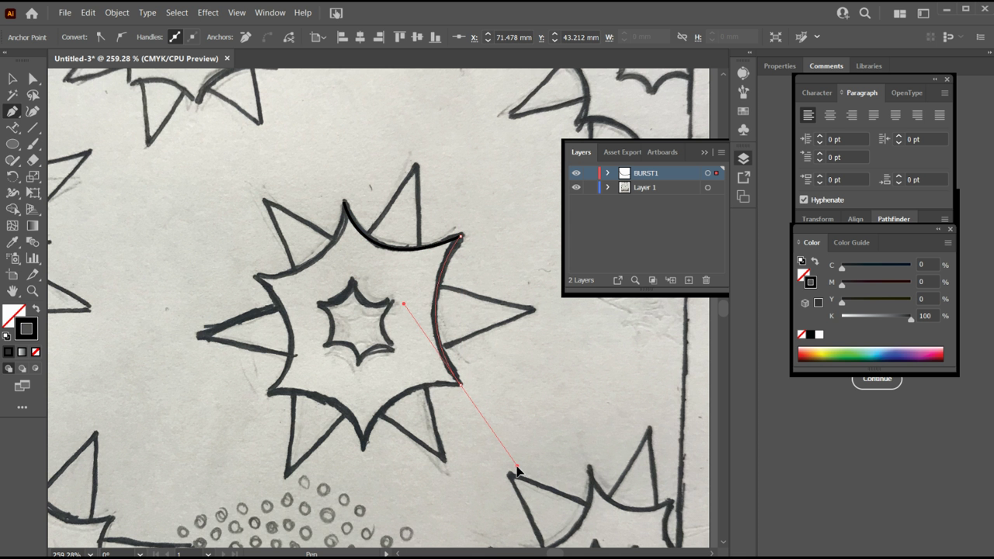
pyautogui.moveTo(518, 440); pyautogui.dragTo(519, 475)
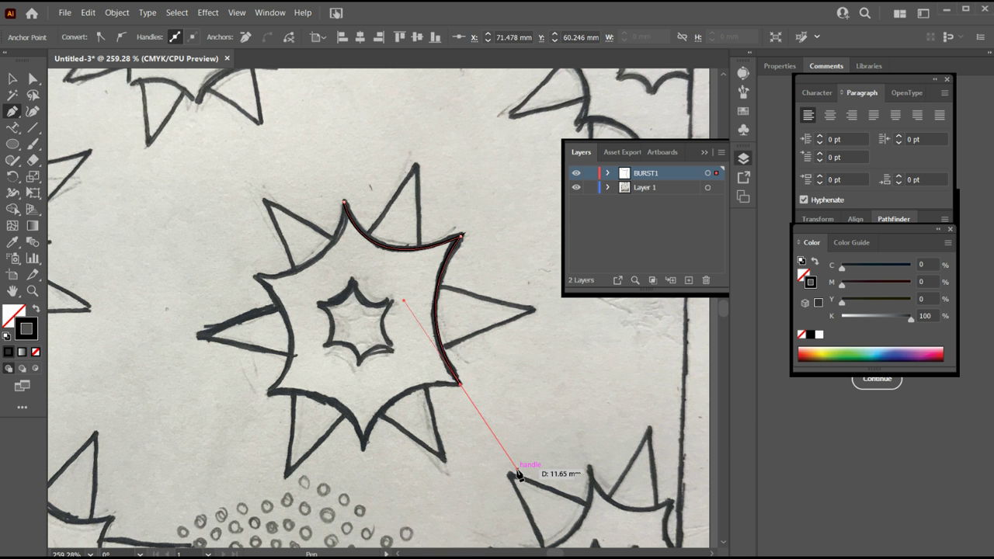
pyautogui.click(462, 385)
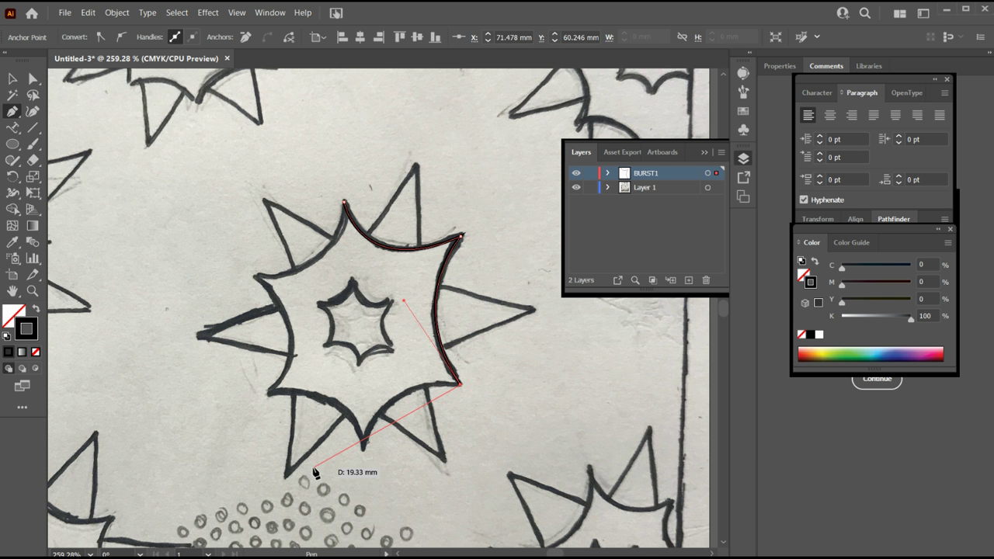
# - Curve the outline past the bottom and left points and close it at the top tip
pyautogui.moveTo(363, 448); pyautogui.dragTo(360, 510)
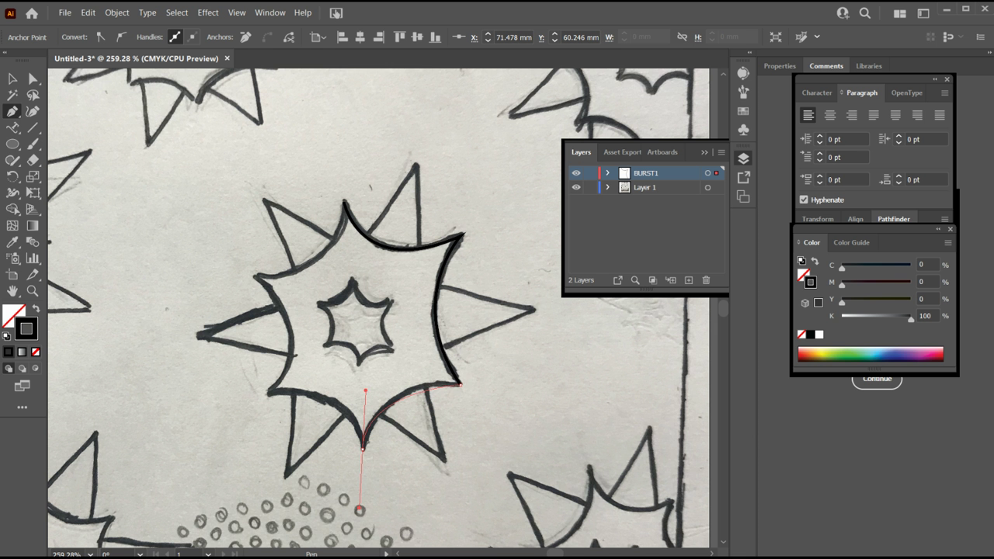
pyautogui.moveTo(363, 448); pyautogui.dragTo(360, 451)
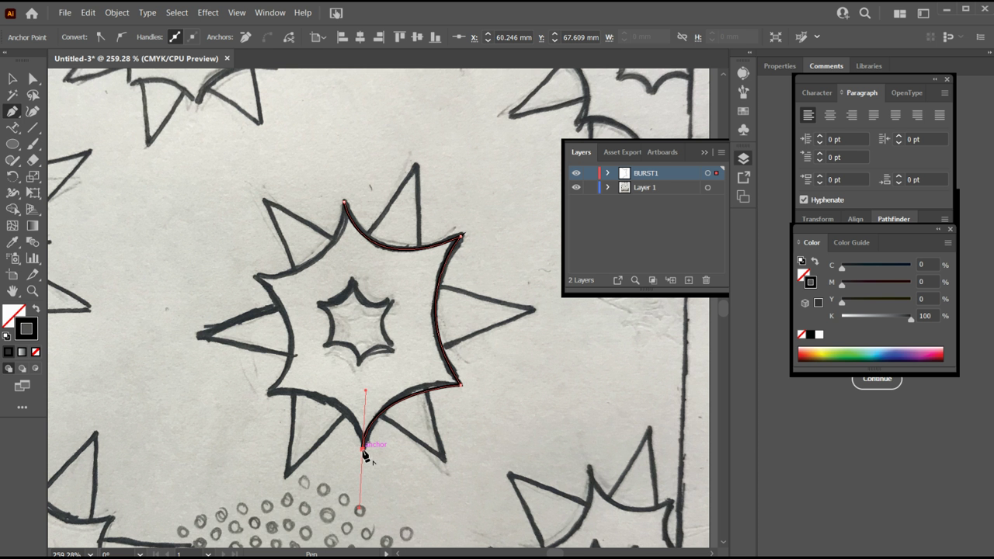
pyautogui.moveTo(363, 448)
pyautogui.mouseDown()
pyautogui.moveTo(304, 388)
pyautogui.moveTo(182, 406)
pyautogui.mouseUp()
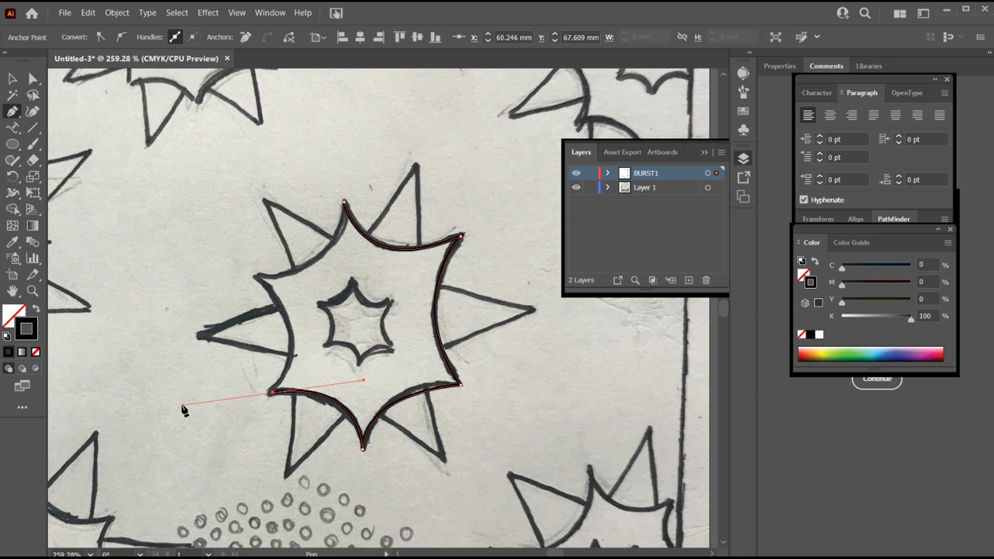
pyautogui.click(273, 393)
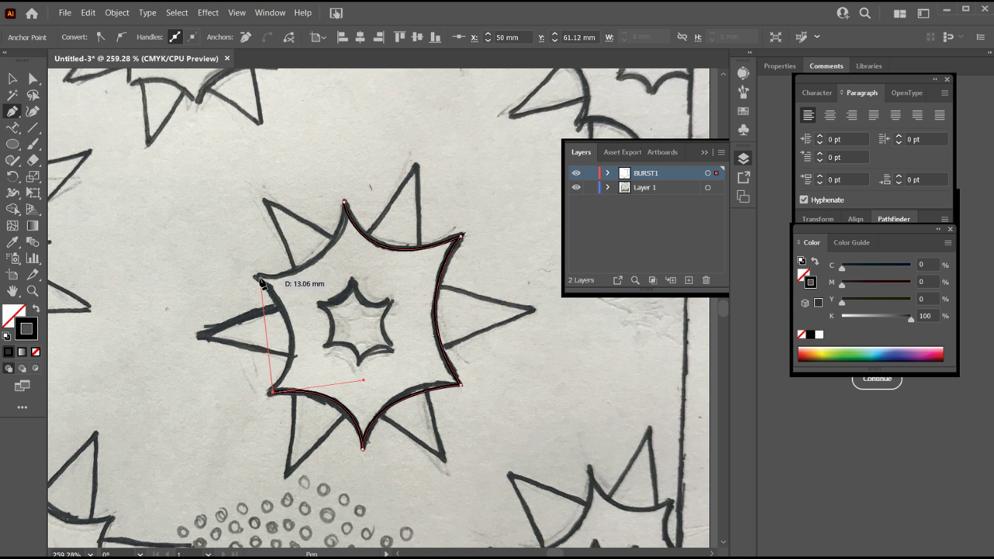
pyautogui.moveTo(257, 277)
pyautogui.mouseDown()
pyautogui.moveTo(202, 249)
pyautogui.moveTo(196, 223)
pyautogui.mouseUp()
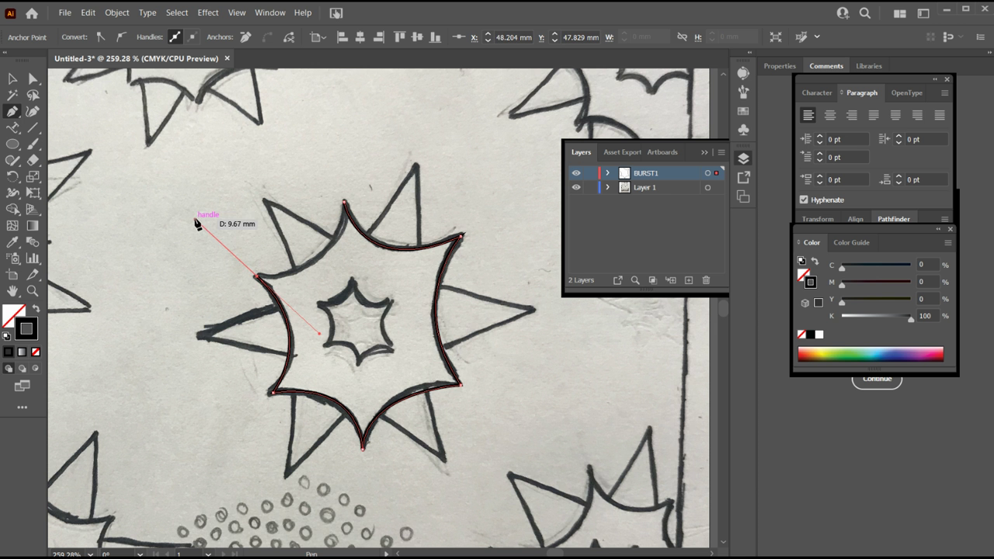
pyautogui.moveTo(196, 223); pyautogui.dragTo(284, 273)
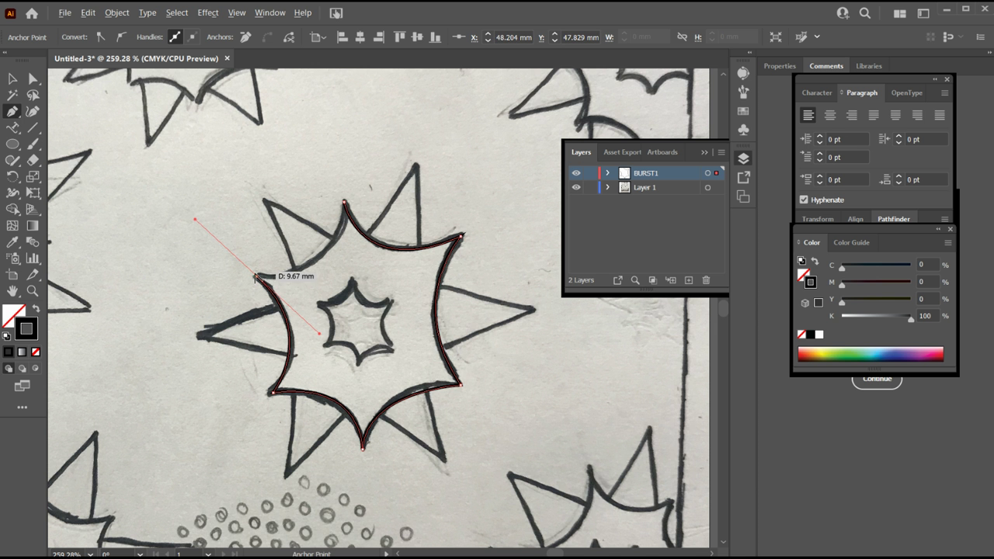
pyautogui.keyDown('alt'); pyautogui.click(344, 204); pyautogui.keyUp('alt')
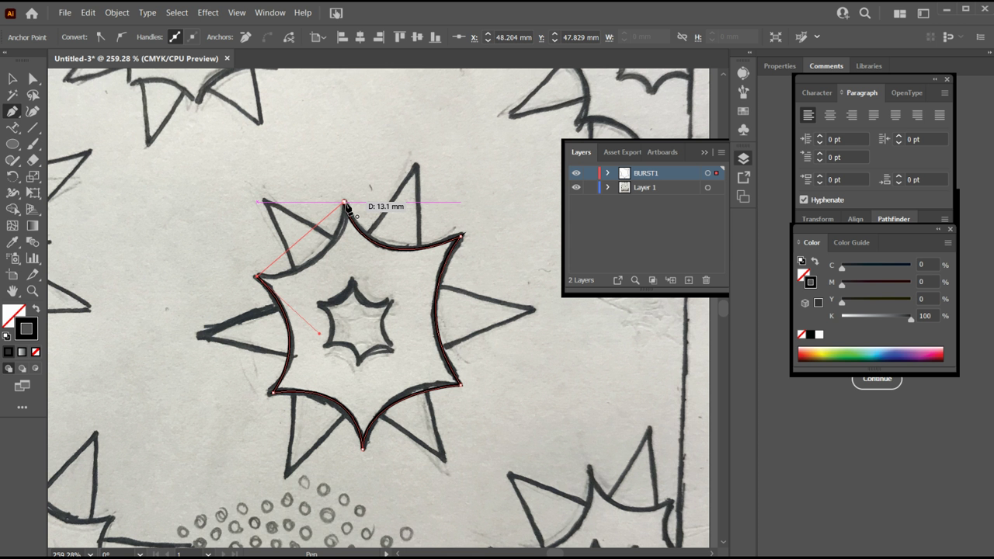
pyautogui.moveTo(344, 204); pyautogui.dragTo(349, 129)
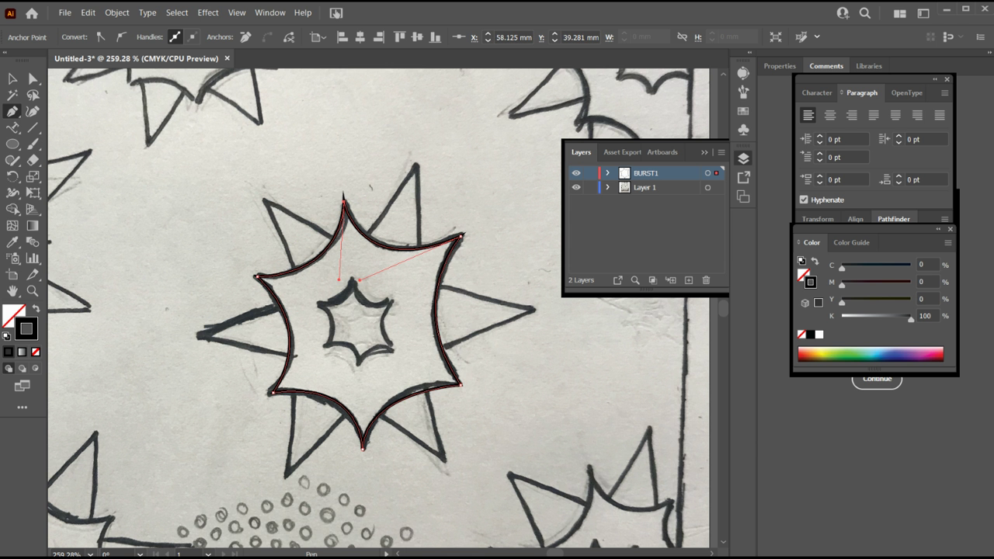
# - With Direct Selection, drag the lower-right anchor's handle to refine the bottom curves
pyautogui.press('v')
pyautogui.click(116, 190)
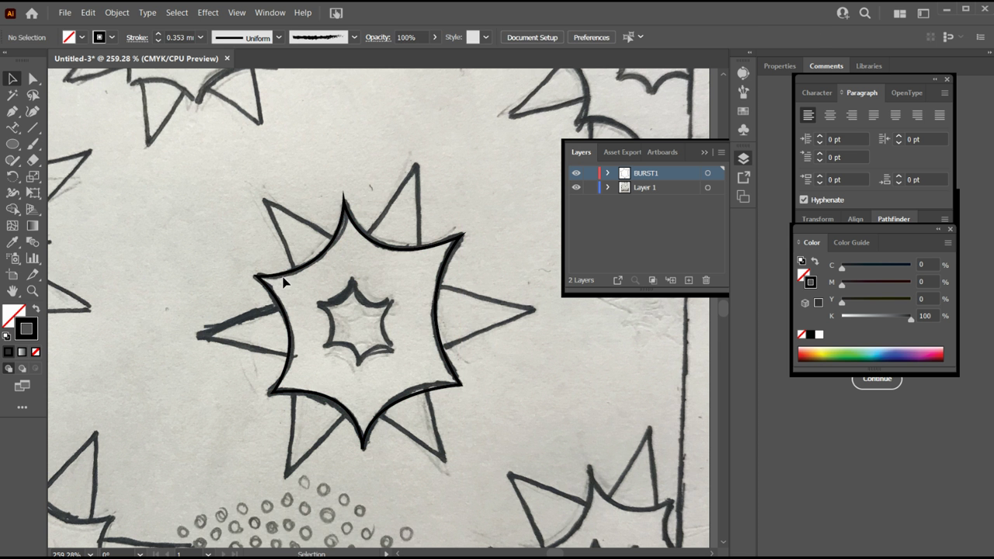
pyautogui.click(278, 278)
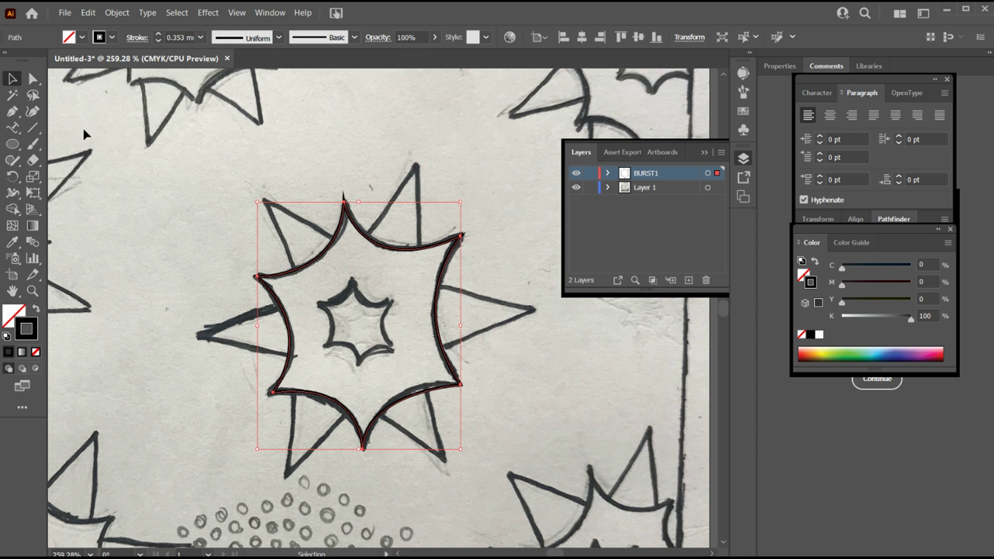
pyautogui.click(33, 79)
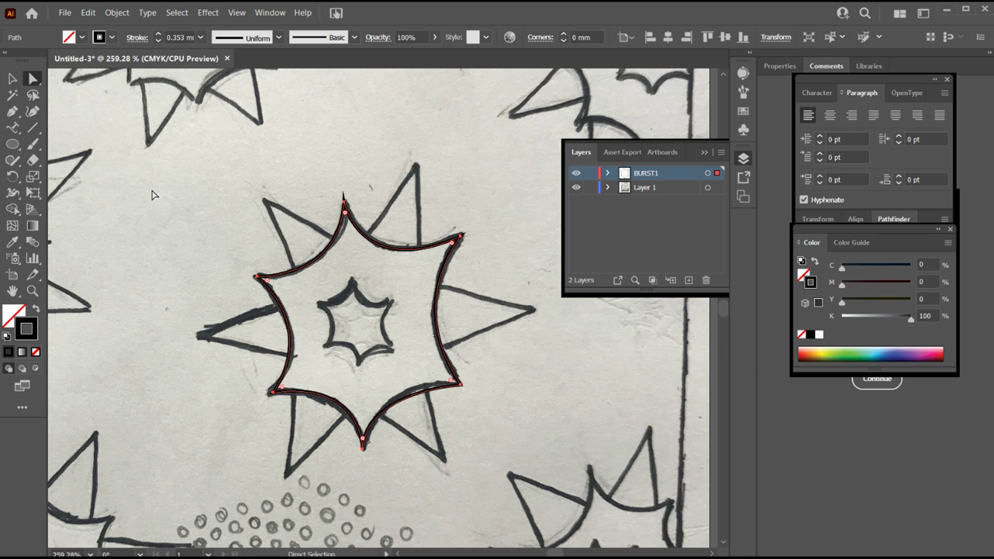
pyautogui.click(460, 383)
pyautogui.moveTo(365, 392)
pyautogui.mouseDown()
pyautogui.moveTo(376, 373)
pyautogui.moveTo(394, 382)
pyautogui.moveTo(375, 377)
pyautogui.mouseUp()
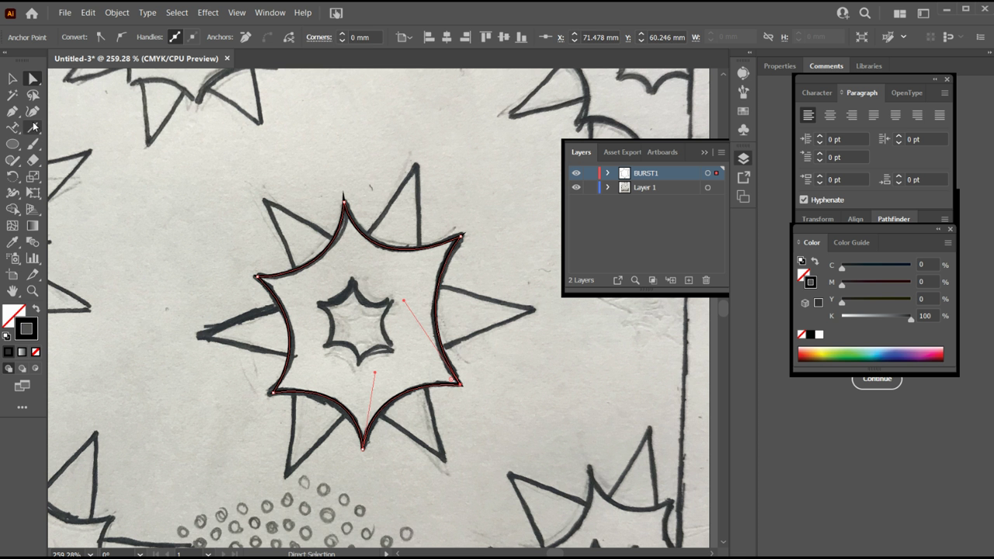
pyautogui.click(13, 79)
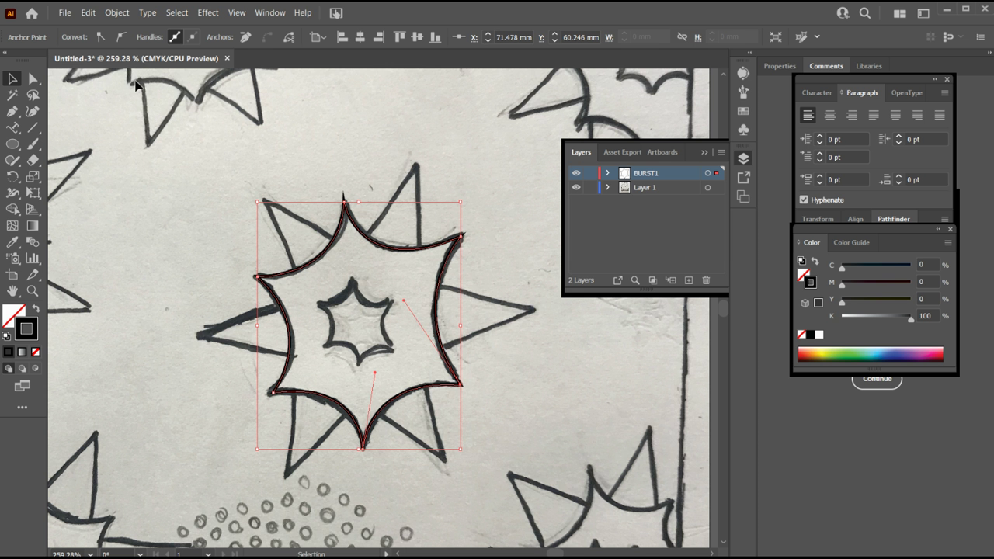
# - Select the burst path on BURST1 and set its stroke cap to Round Cap
pyautogui.click(233, 180)
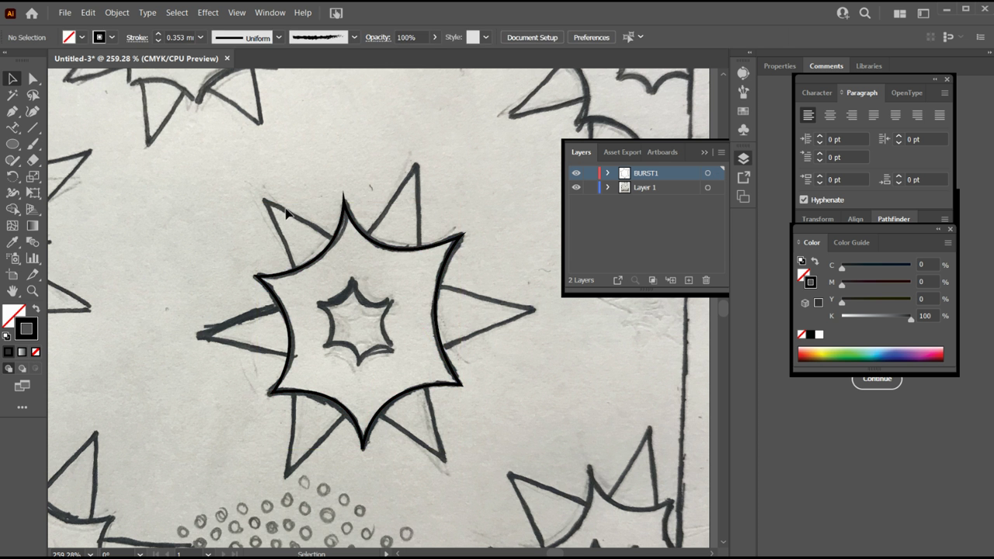
pyautogui.click(336, 235)
pyautogui.click(193, 109)
pyautogui.click(141, 39)
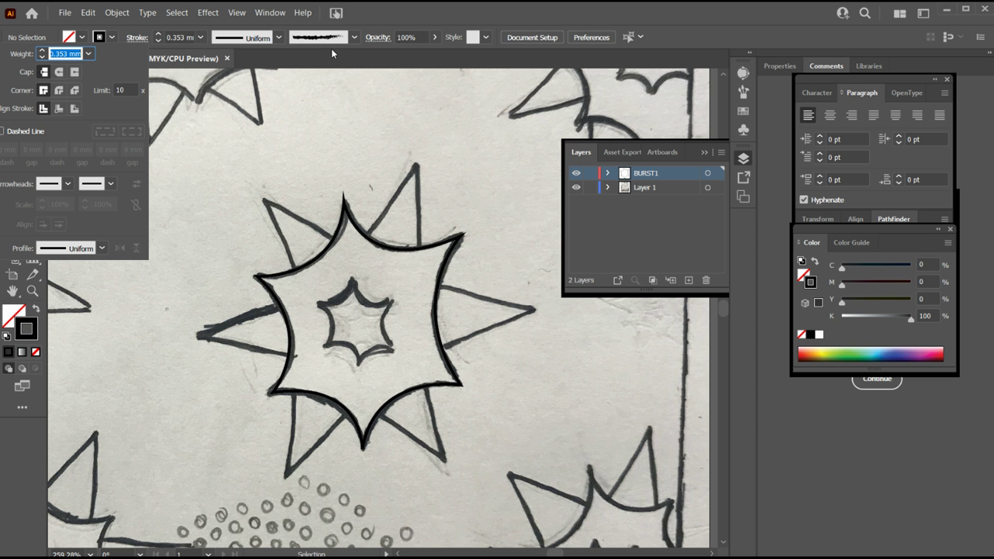
pyautogui.click(59, 72)
pyautogui.press('Escape')
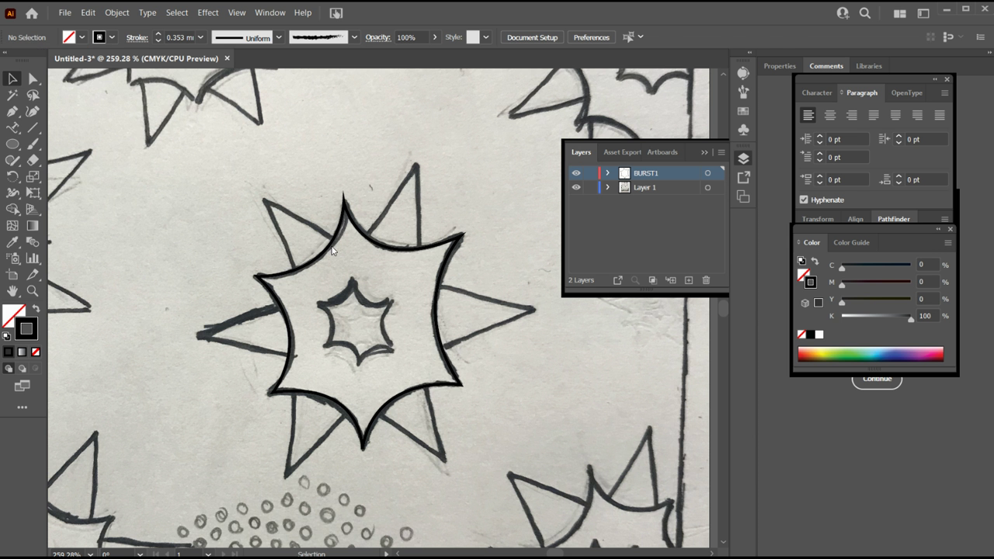
pyautogui.click(330, 247)
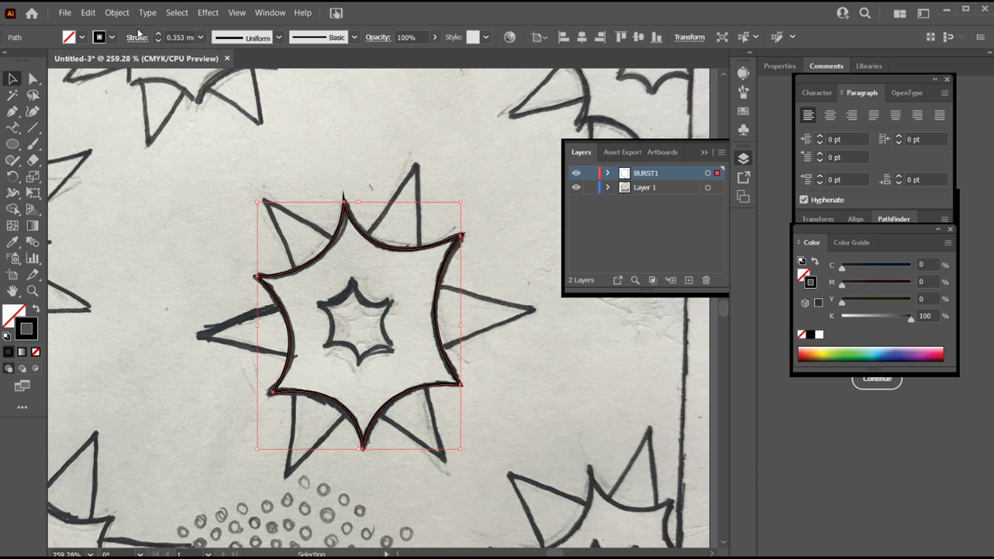